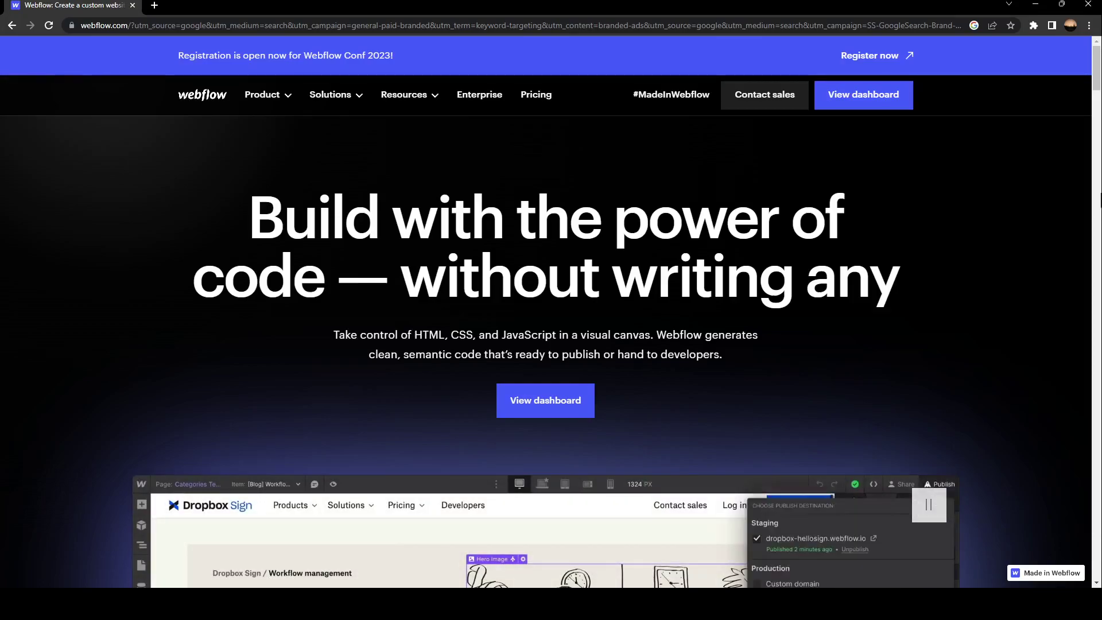
# Step: Go to the Webflow dashboard listing the starter site 'test 2'
pyautogui.click(584, 409)
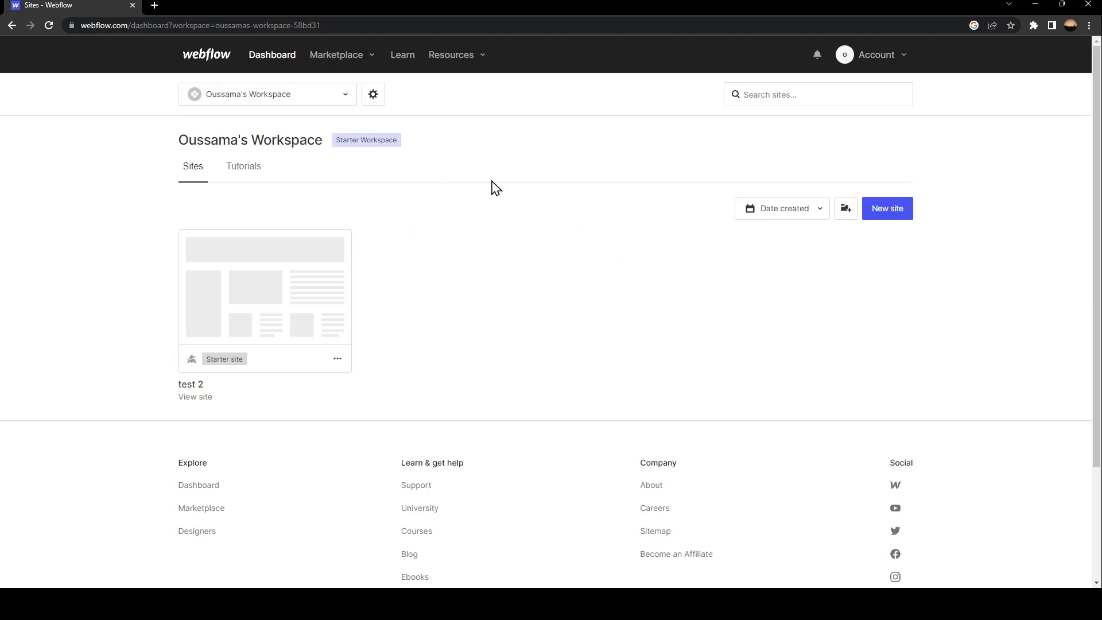
pyautogui.click(251, 171)
pyautogui.scroll(-2, 443, 356)
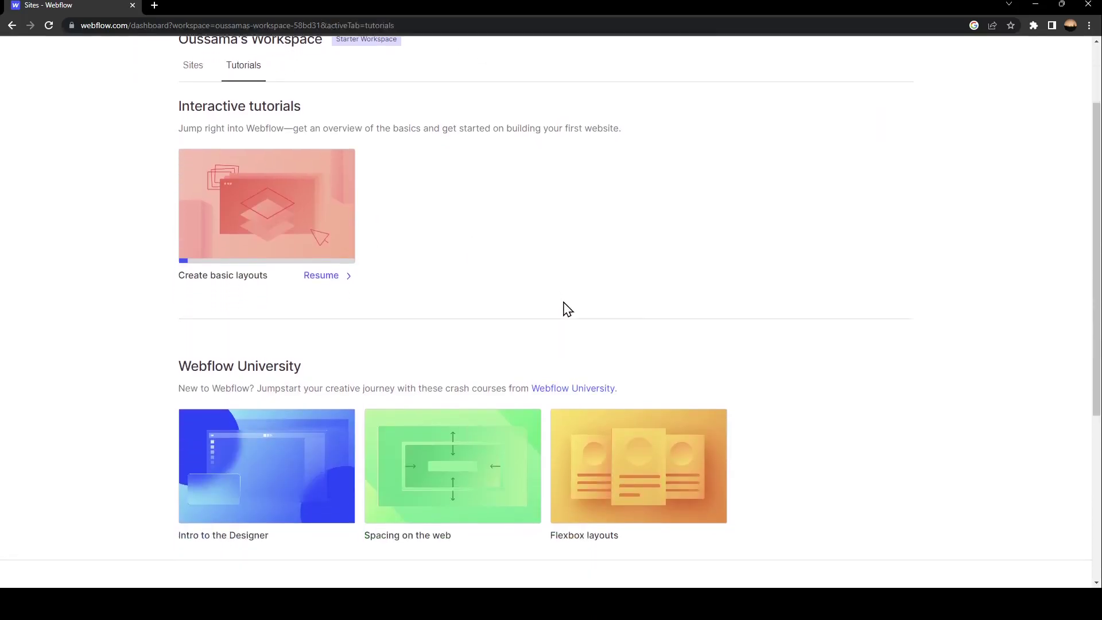
pyautogui.scroll(-3, 564, 308)
pyautogui.scroll(5, 608, 310)
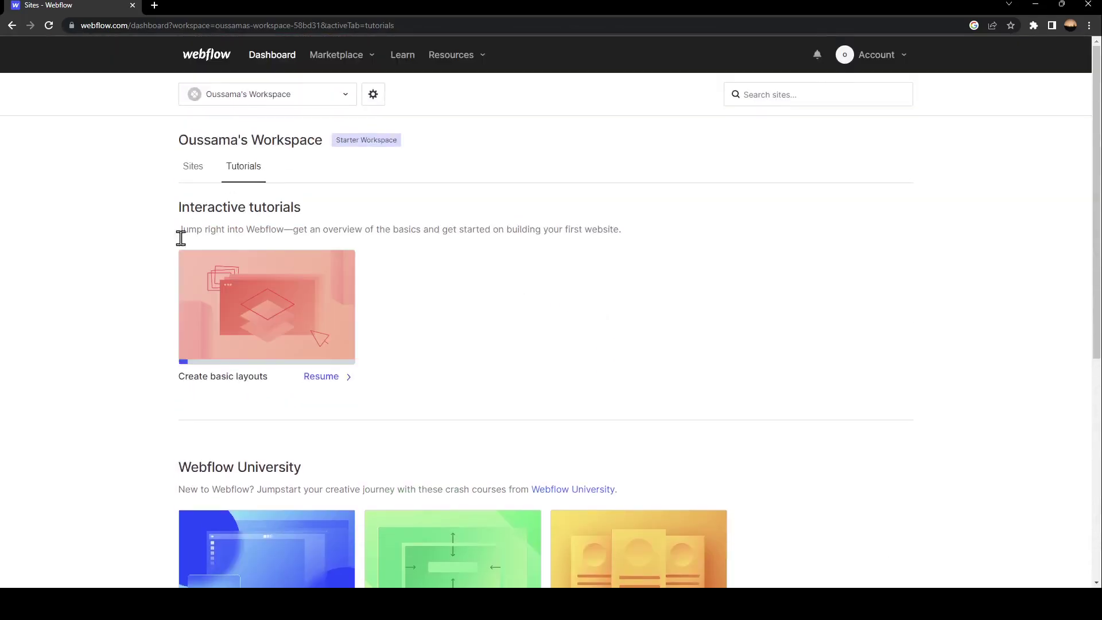
pyautogui.moveTo(174, 215); pyautogui.dragTo(297, 213)
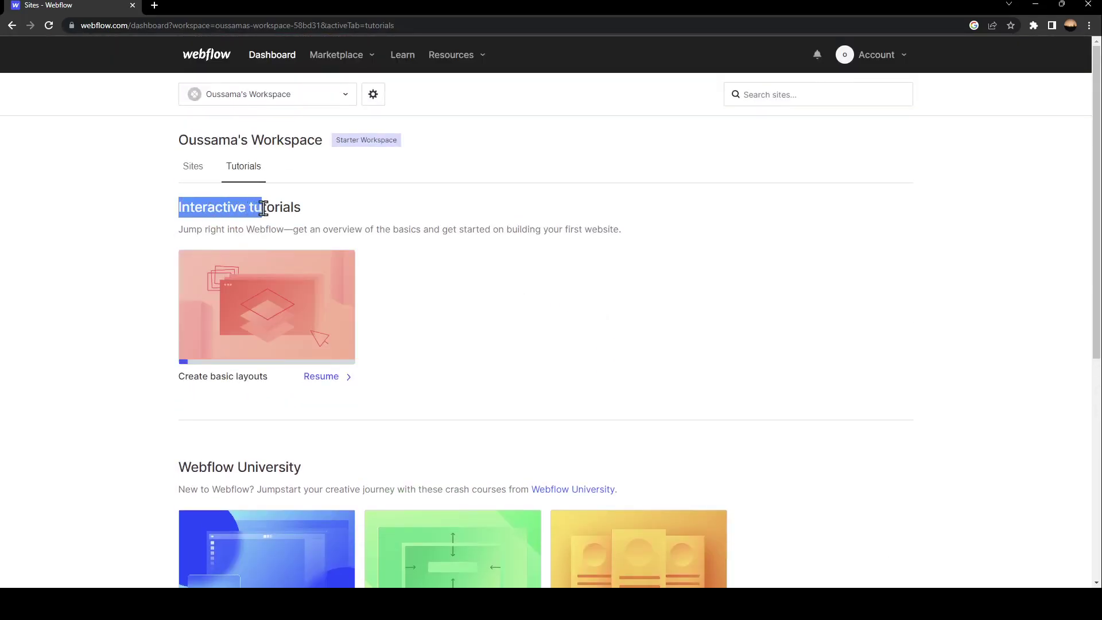
pyautogui.scroll(-2, 457, 264)
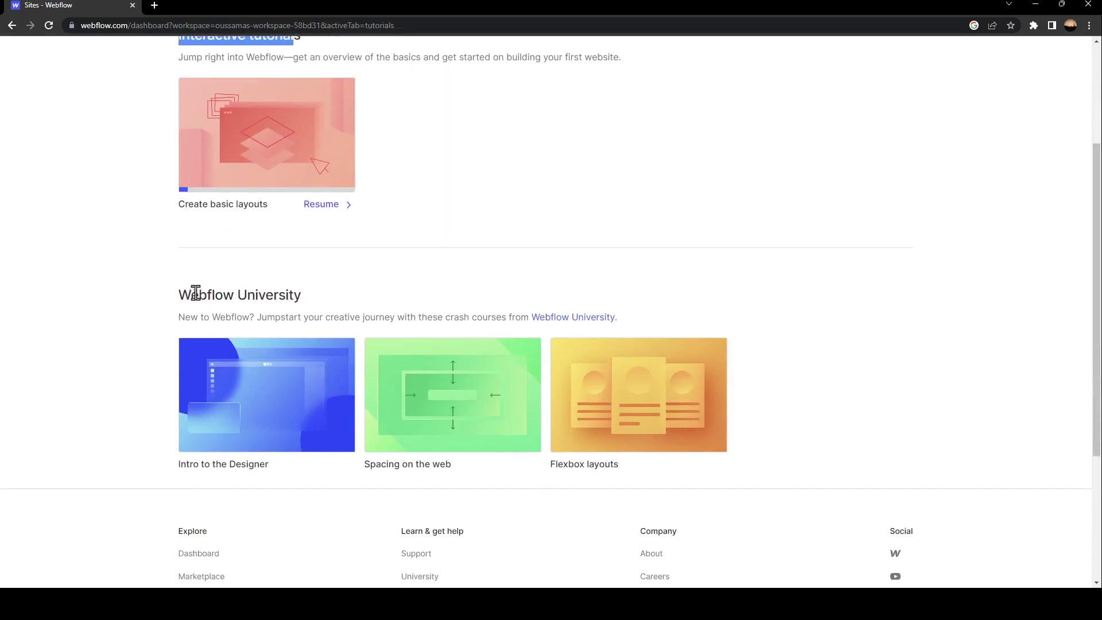
pyautogui.scroll(1, 362, 306)
pyautogui.scroll(1, 399, 316)
pyautogui.click(191, 169)
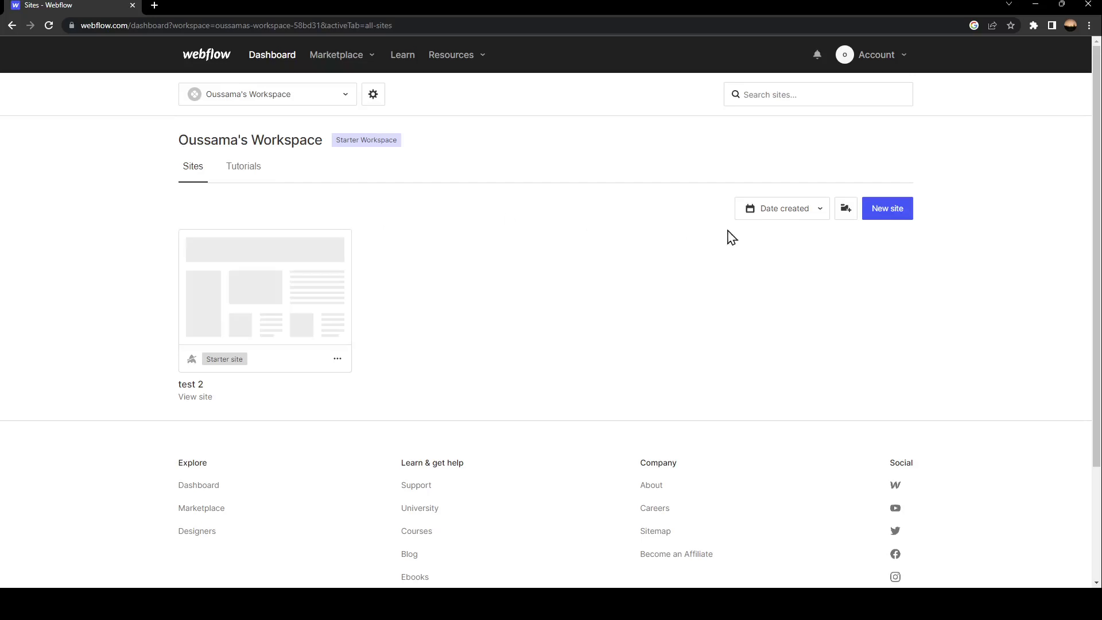
pyautogui.click(797, 216)
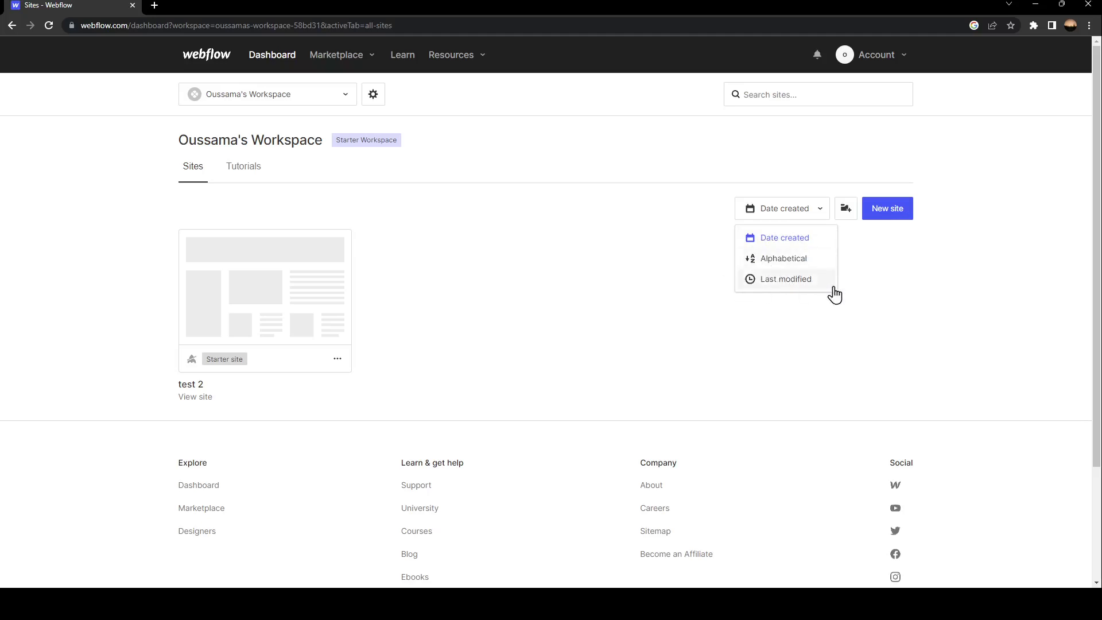
pyautogui.click(853, 209)
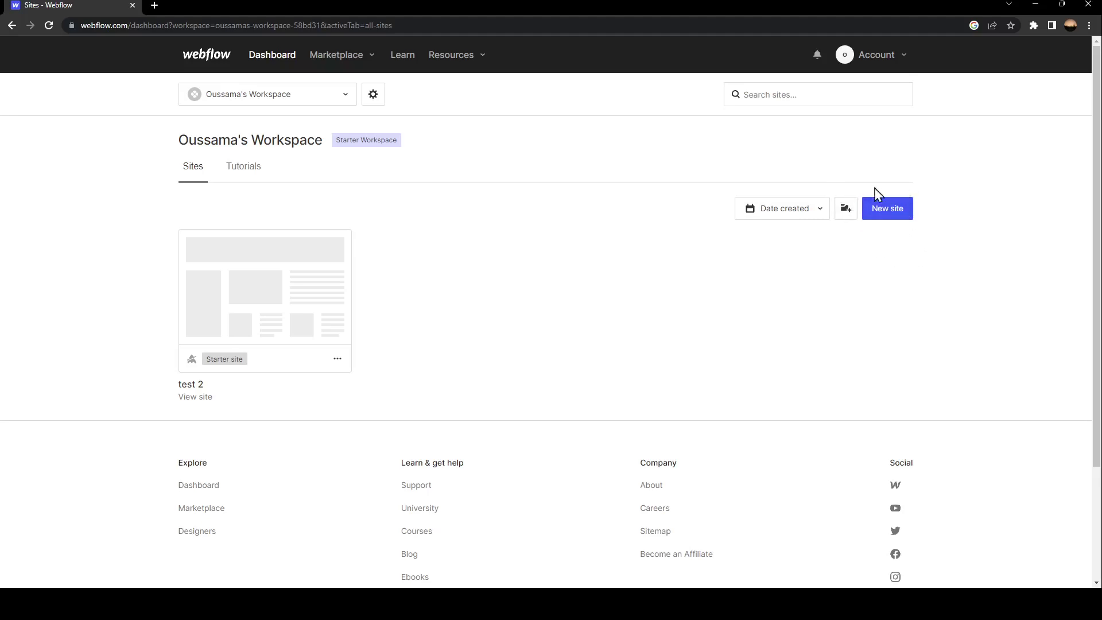
pyautogui.click(878, 68)
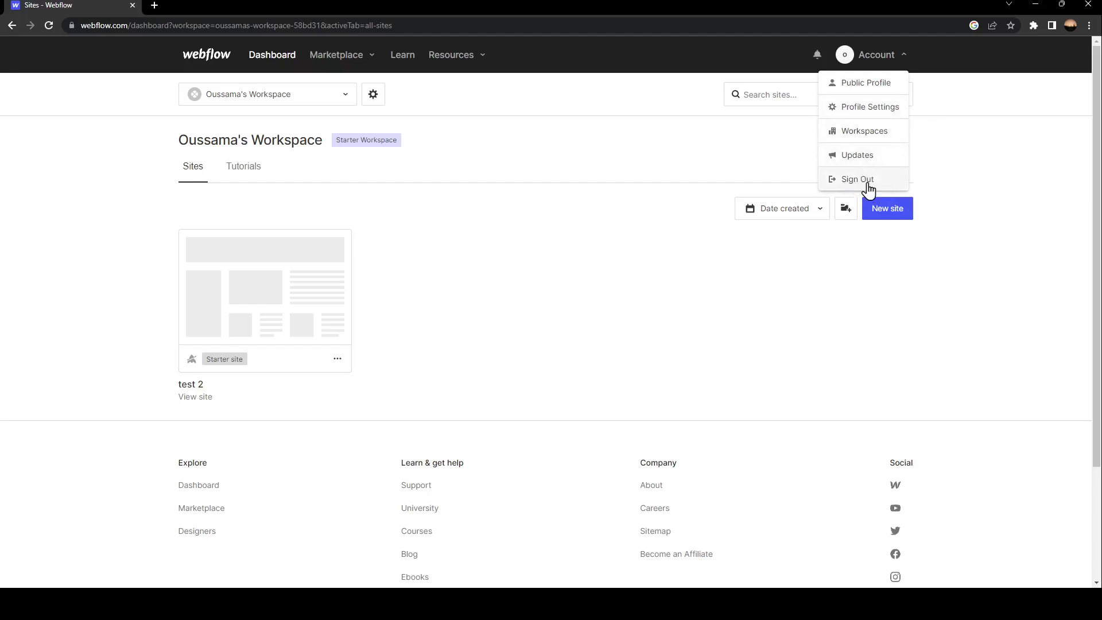
pyautogui.click(575, 259)
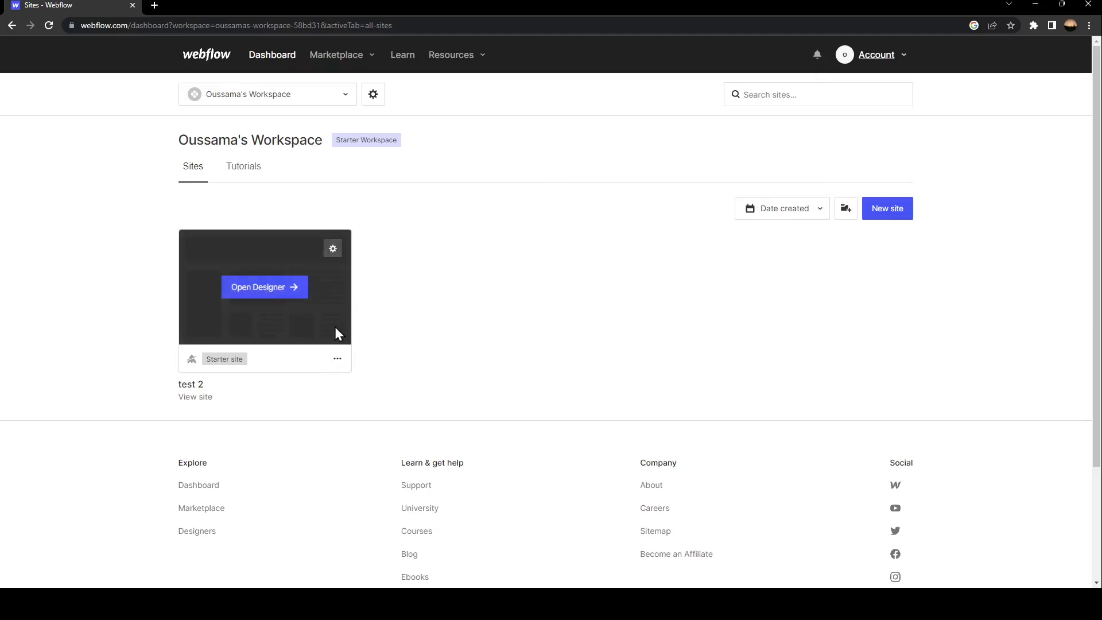
# Step: Open 'test 2' in the Designer and select a text link below the rich text
pyautogui.moveTo(264, 286)
pyautogui.click(274, 288)
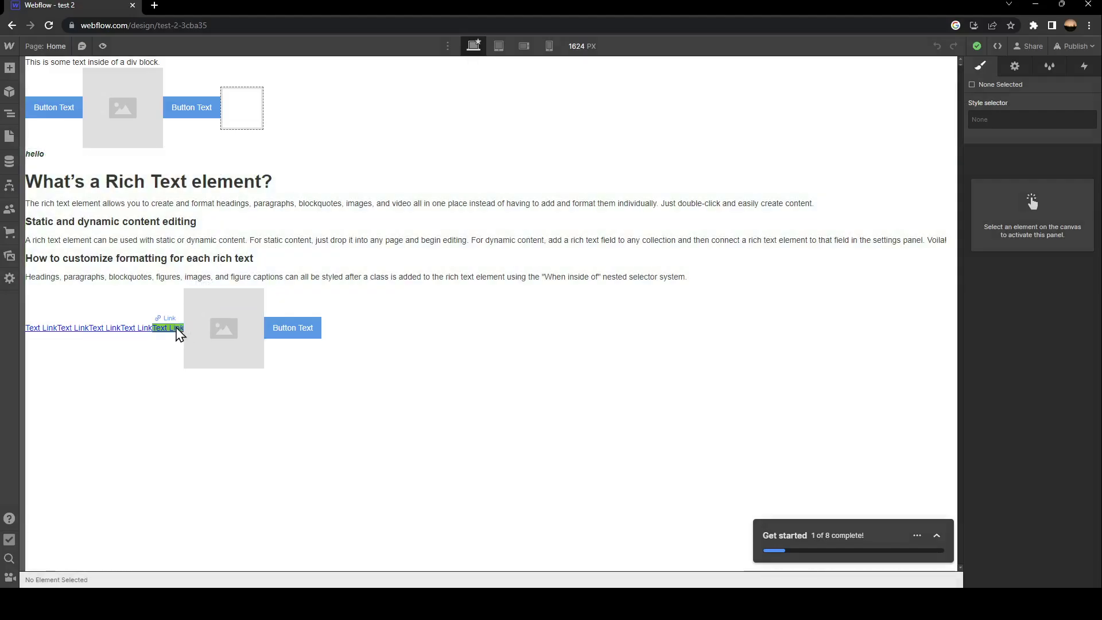
pyautogui.click(138, 332)
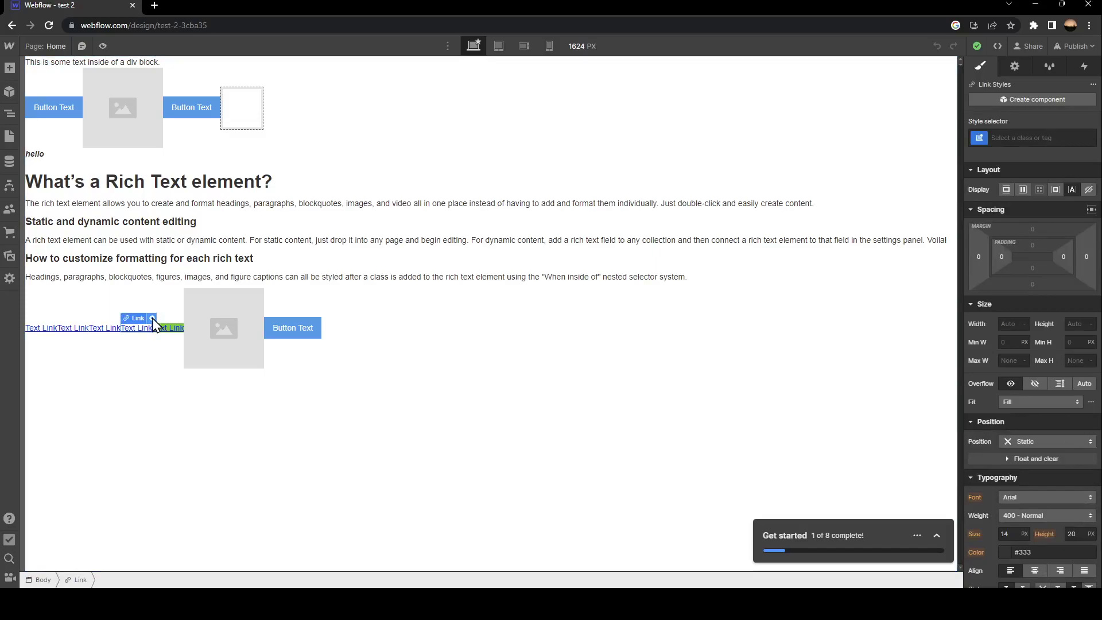
pyautogui.click(152, 319)
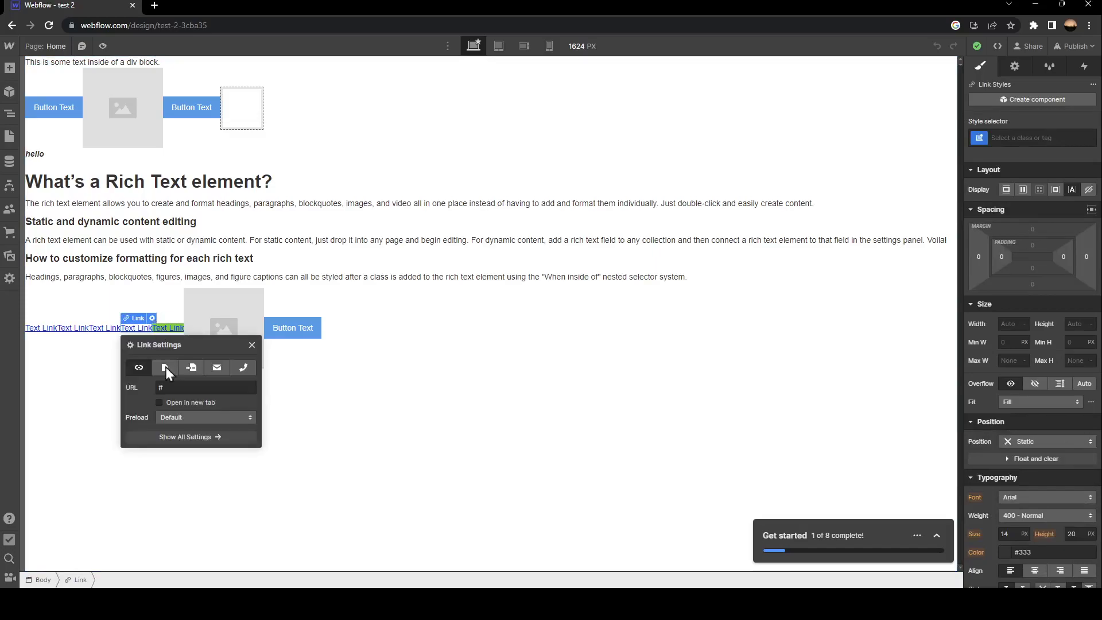
pyautogui.click(169, 438)
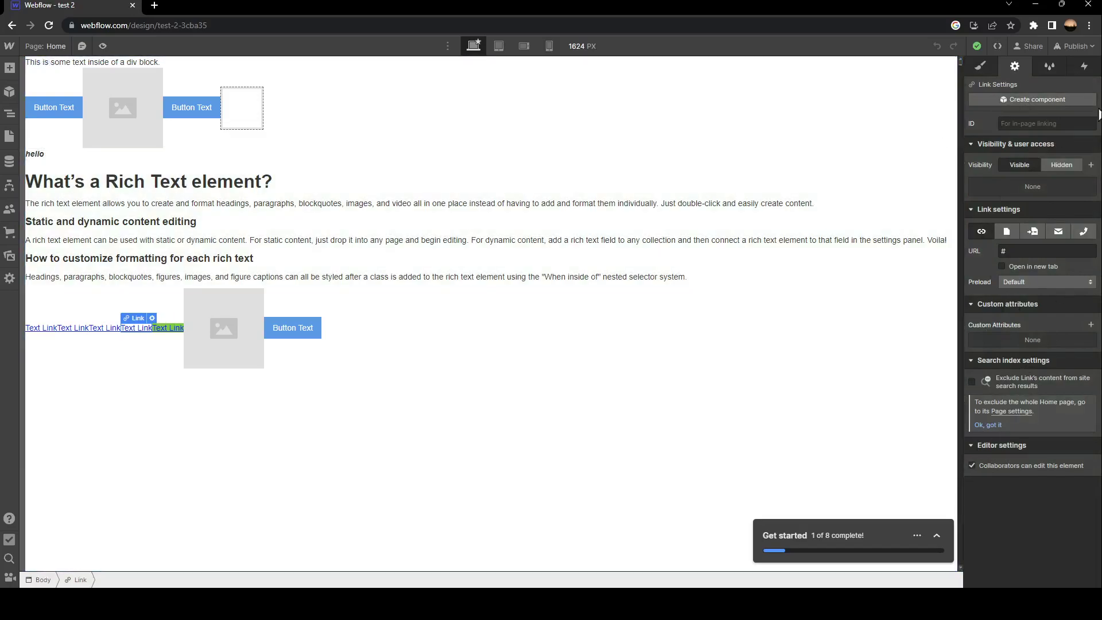
pyautogui.click(983, 72)
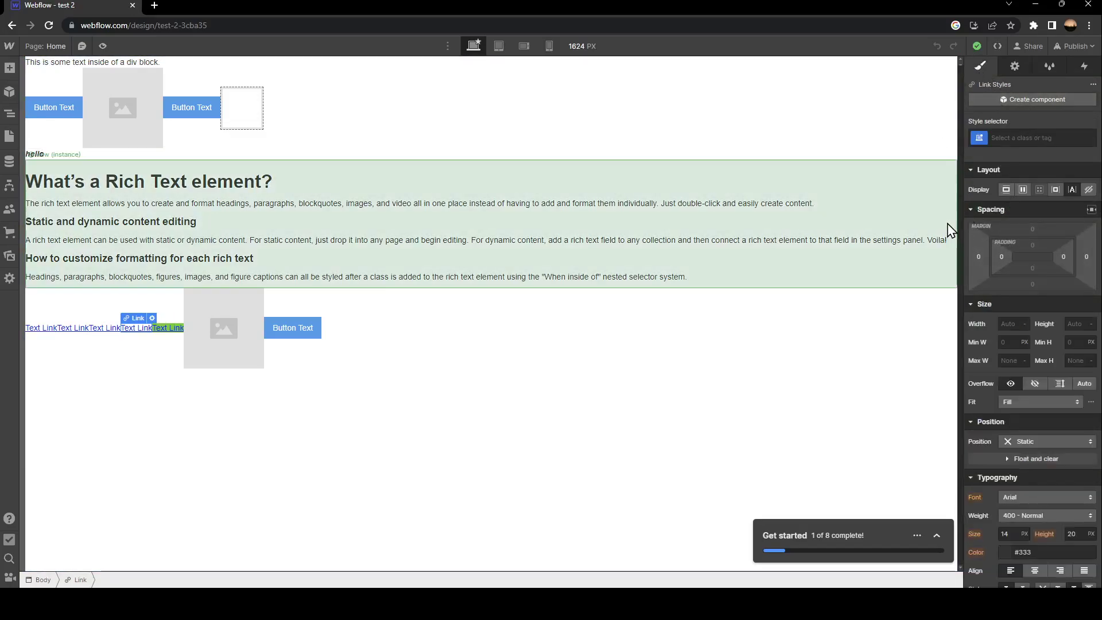
pyautogui.scroll(-1, 992, 330)
pyautogui.scroll(-3, 994, 331)
pyautogui.scroll(-1, 995, 337)
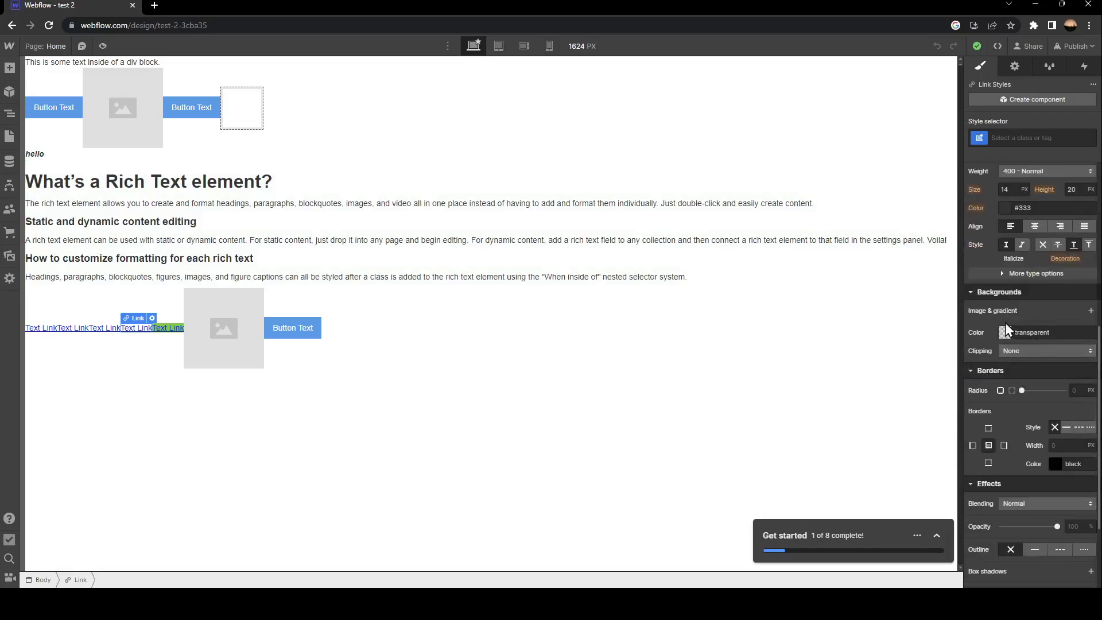